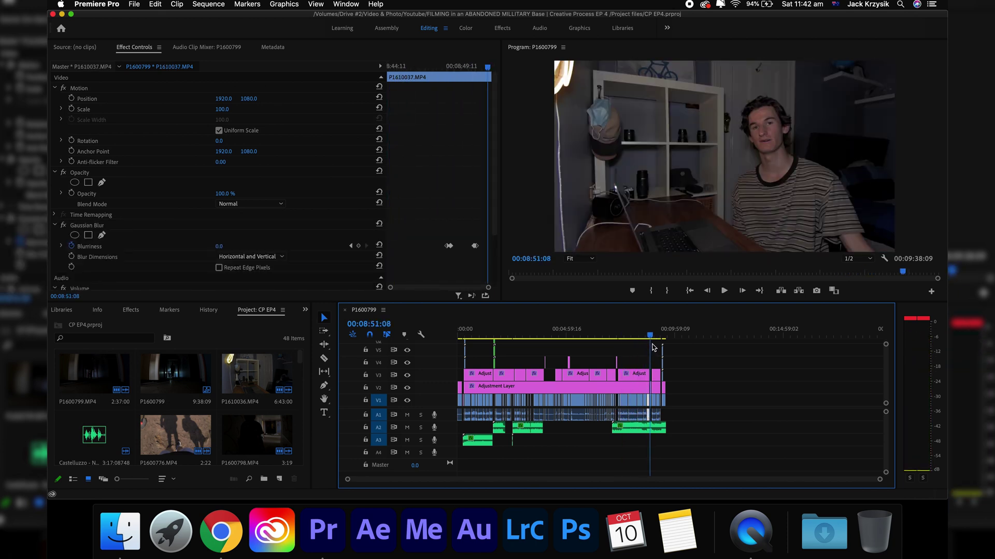
- Turn off Display Color Management in the general preferences
key("backslash")
left_click(110, 5)
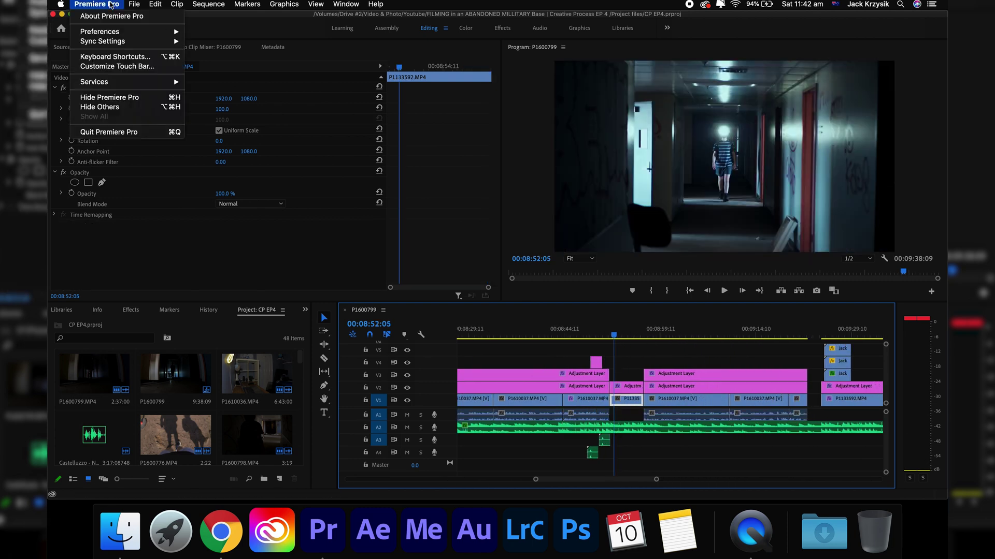
mouse_move(162, 31)
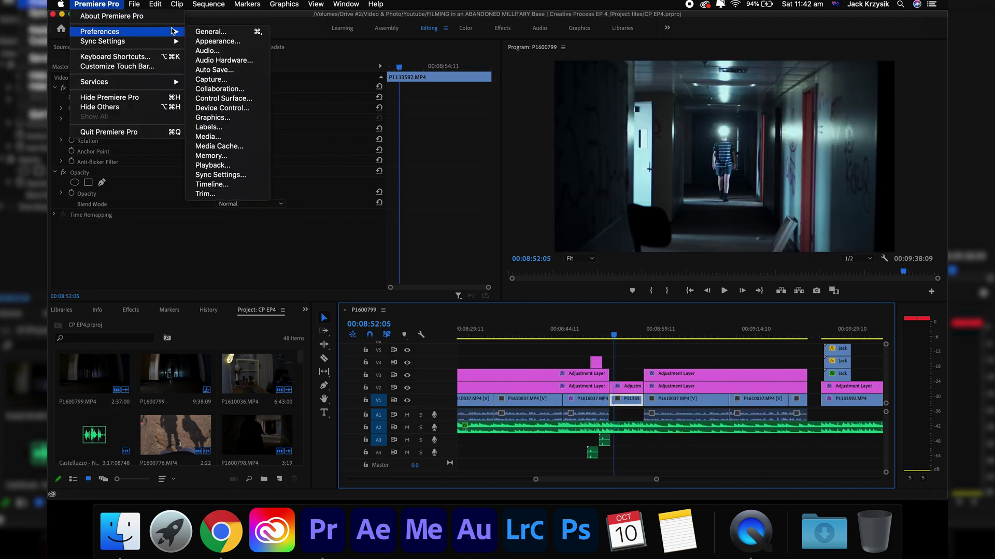
left_click(206, 32)
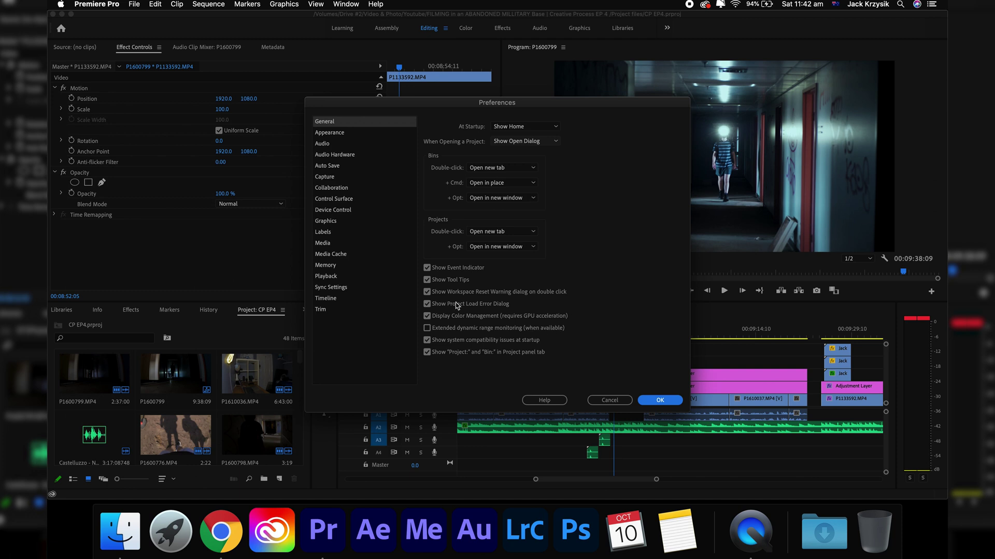
left_click(427, 317)
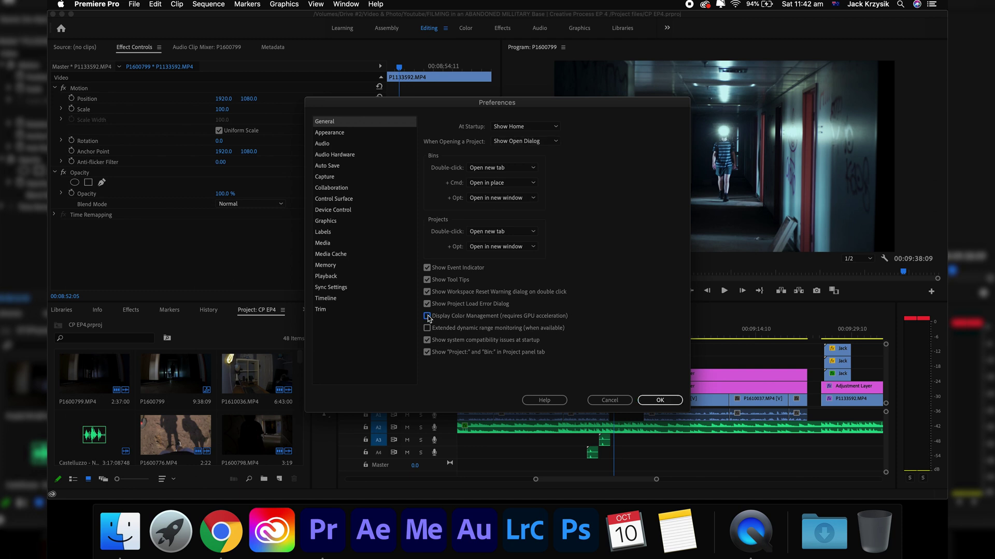
left_click(656, 399)
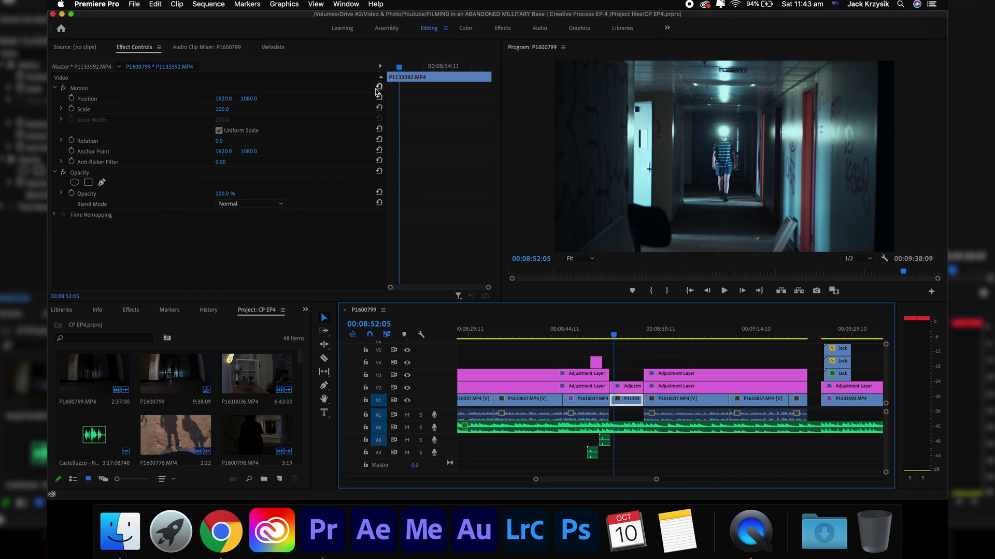
- Turn Display Color Management back on in the general preferences
left_click(97, 5)
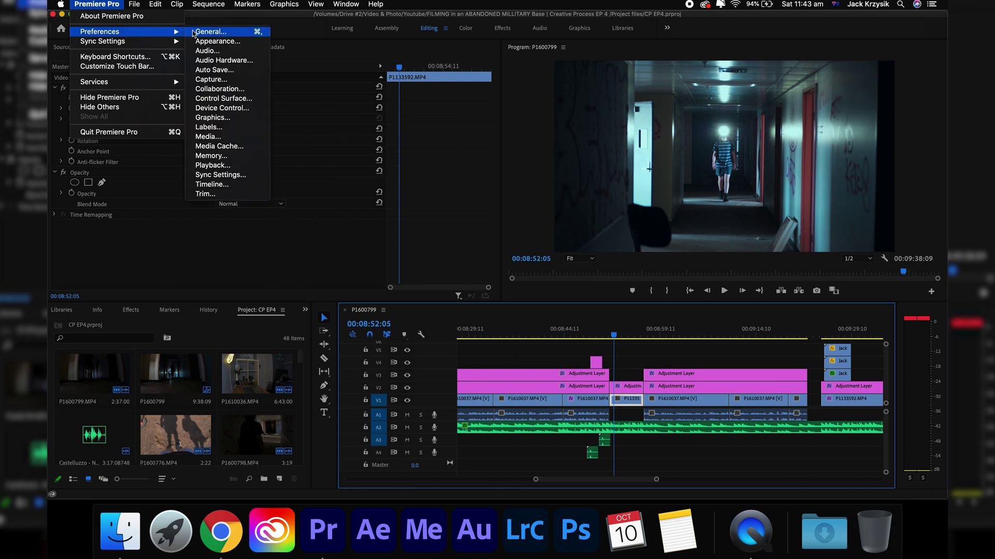
left_click(203, 33)
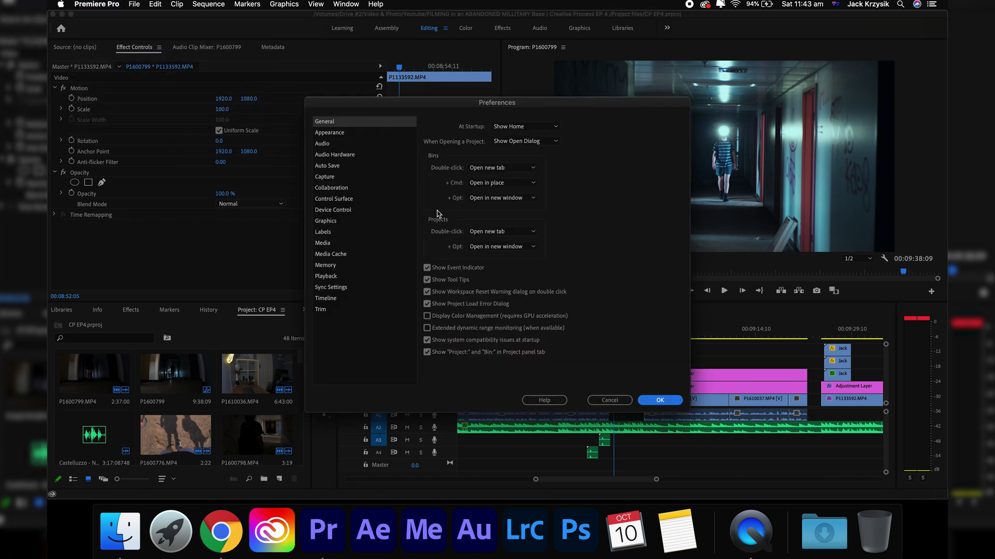
left_click(427, 316)
left_click(660, 401)
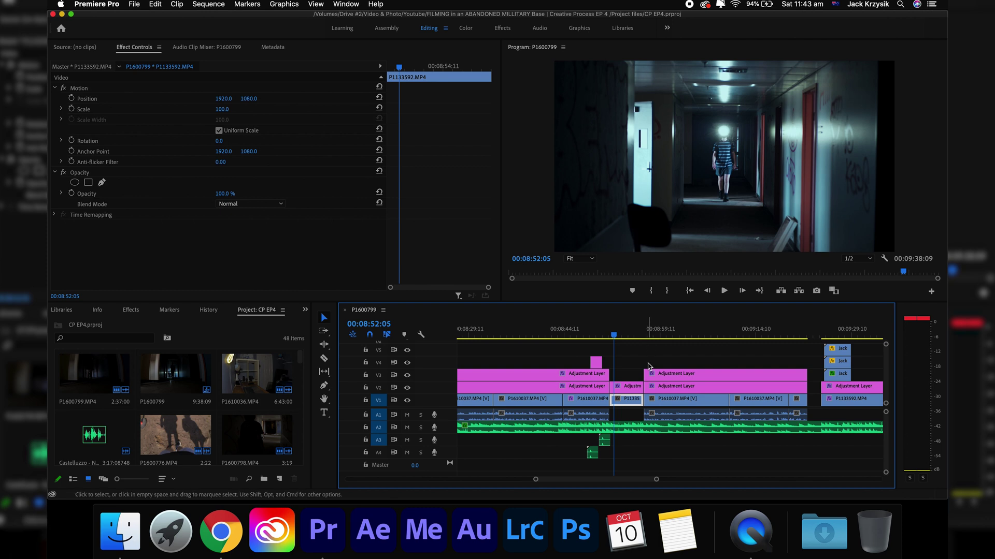
- Scrub through the last part of the sequence to check the hallway footage in the program preview
scroll(648, 366, "down", 10)
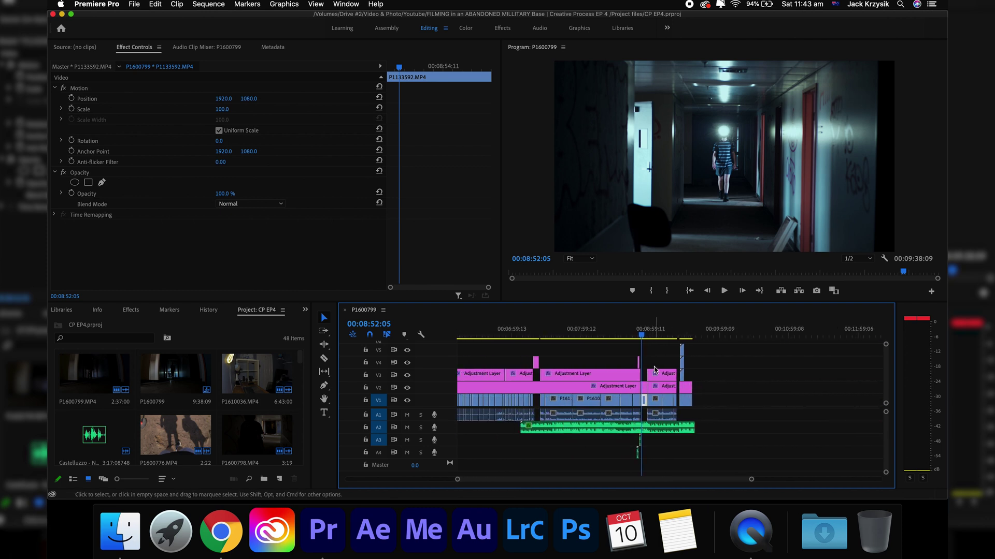
mouse_move(643, 337)
left_mouse_down()
mouse_move(511, 335)
mouse_move(646, 332)
left_mouse_up()
scroll(646, 333, "down", 5)
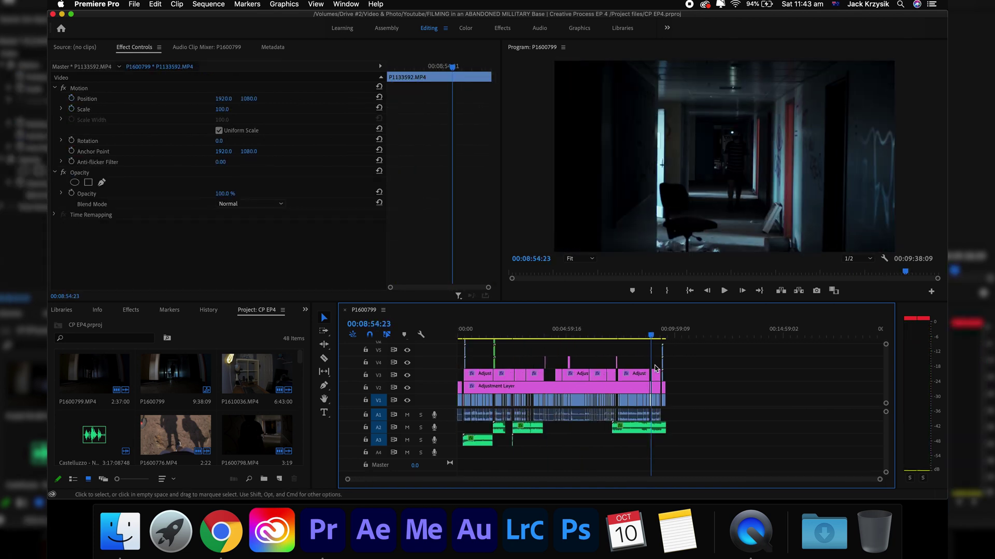
left_click(608, 335)
left_click_drag(608, 336, 652, 331)
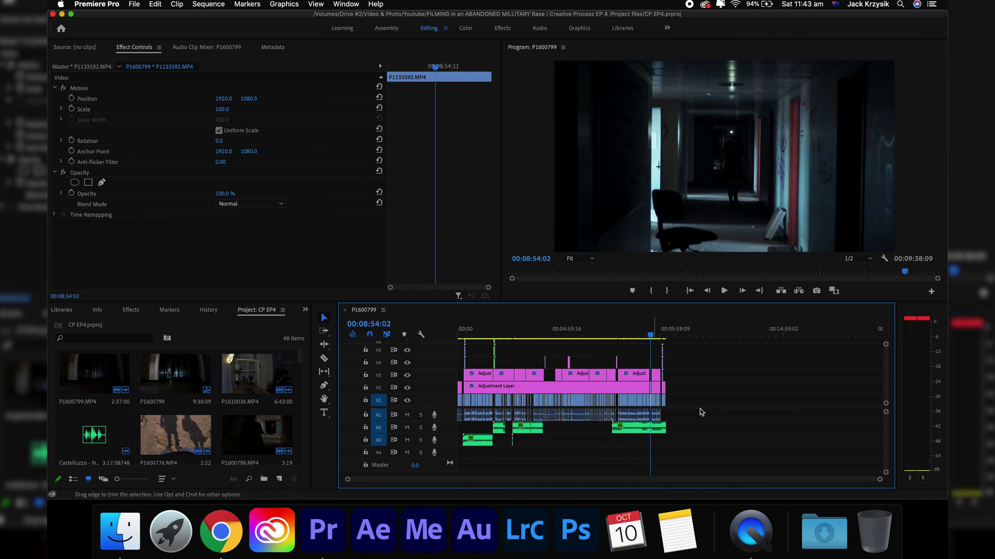
key("backslash")
key("backslash")
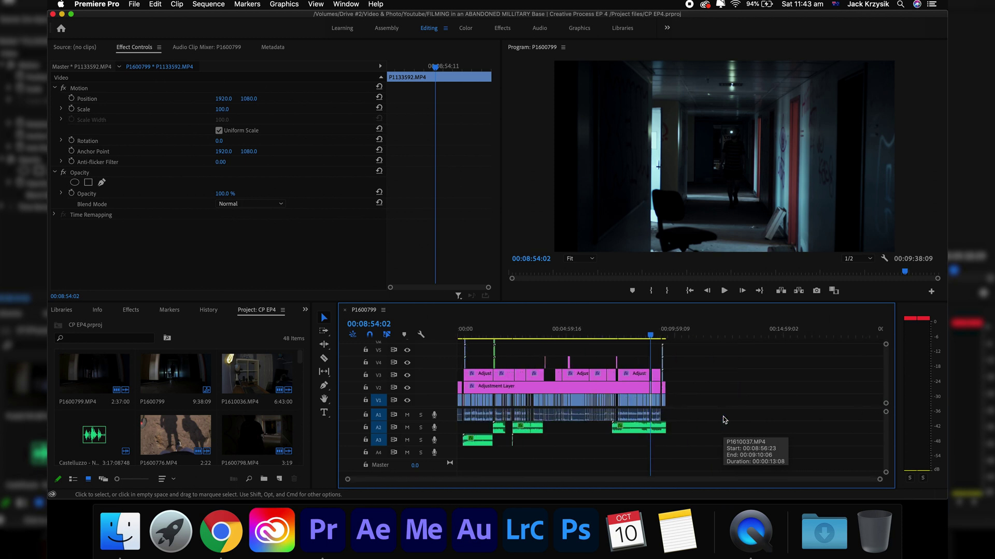
- Open the media export settings for the sequence and set the H.264 bitrate encoding to CBR
left_click(133, 6)
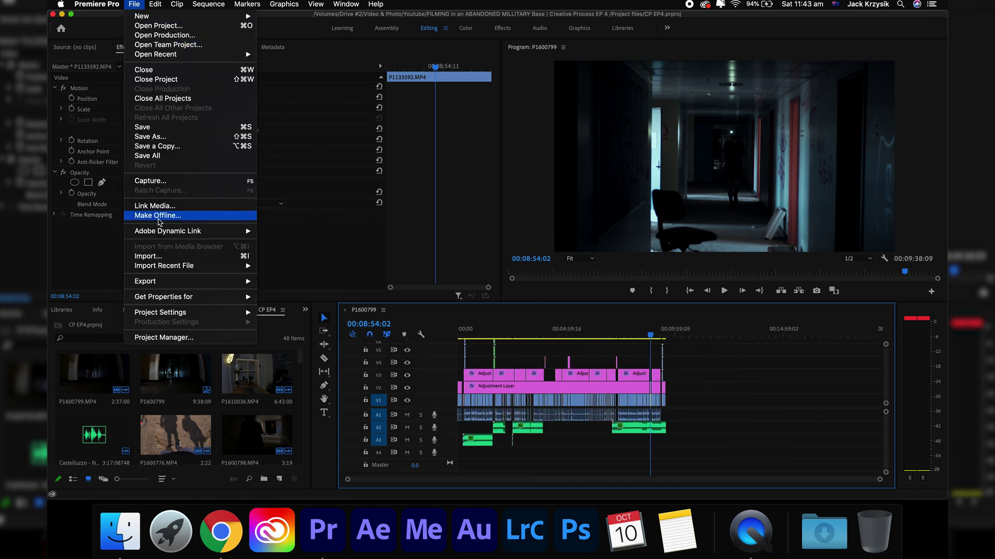
left_click(274, 281)
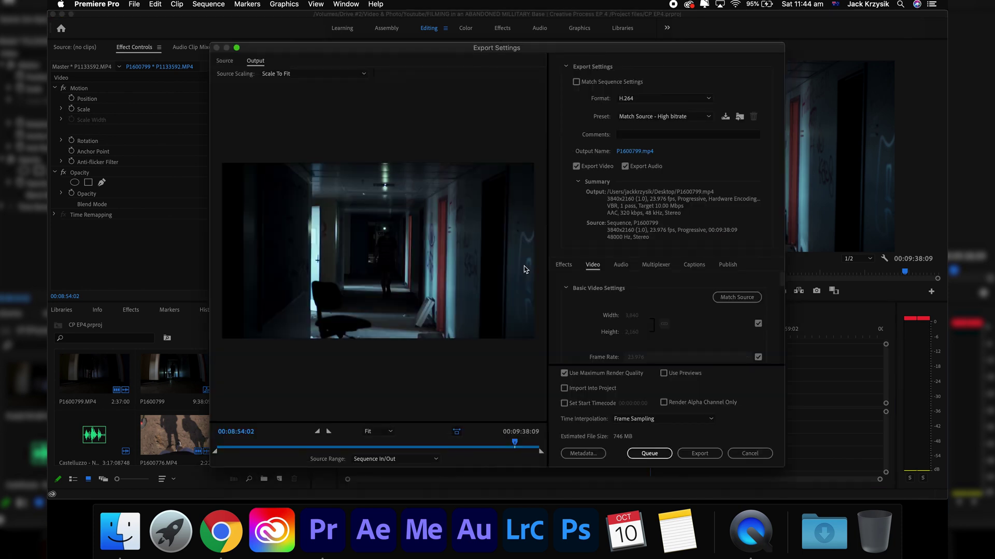
scroll(673, 321, "down", 5)
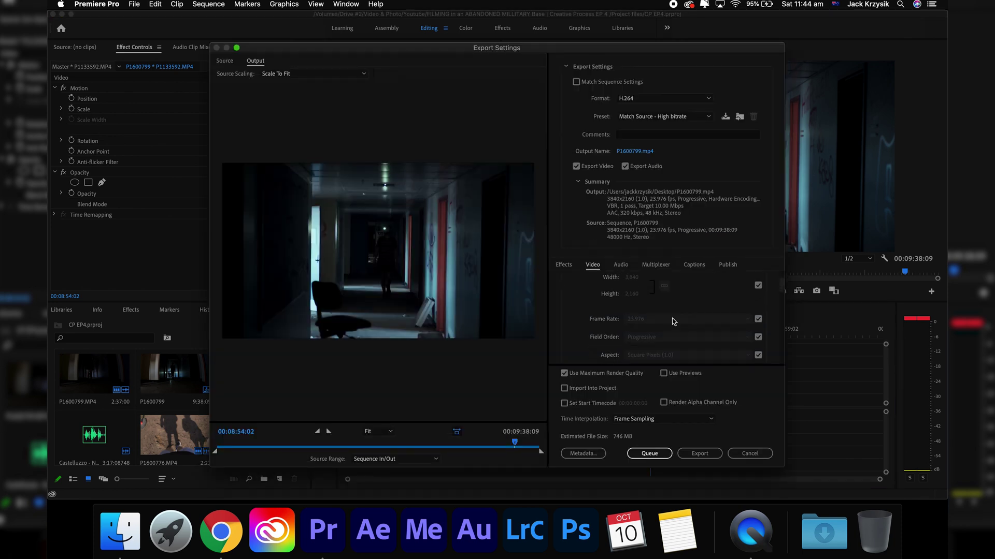
scroll(674, 321, "up", 2)
left_click(622, 322)
scroll(622, 326, "down", 5)
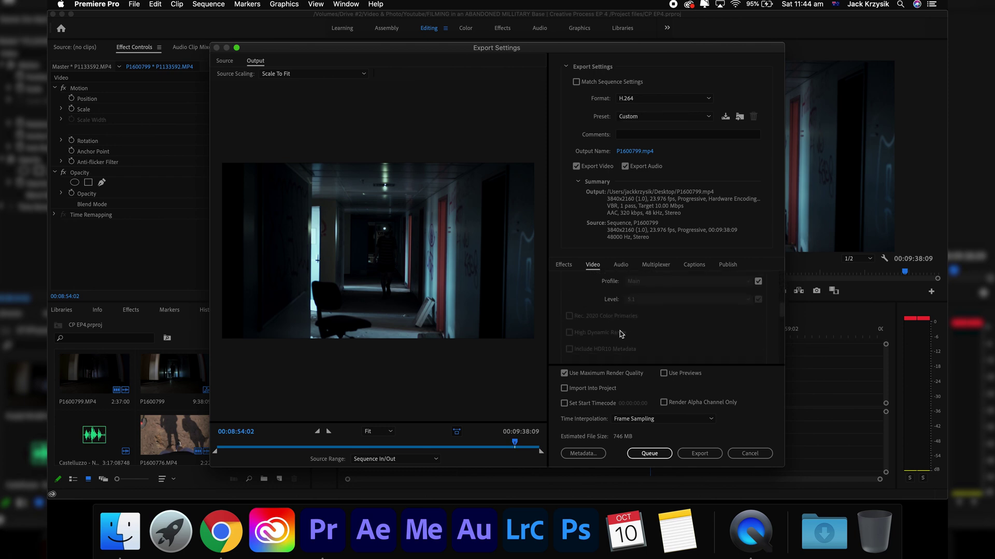
scroll(621, 334, "down", 4)
left_click(639, 284)
left_click(640, 289)
- Set the export's target bitrate to 100 Mbps
left_click(741, 315)
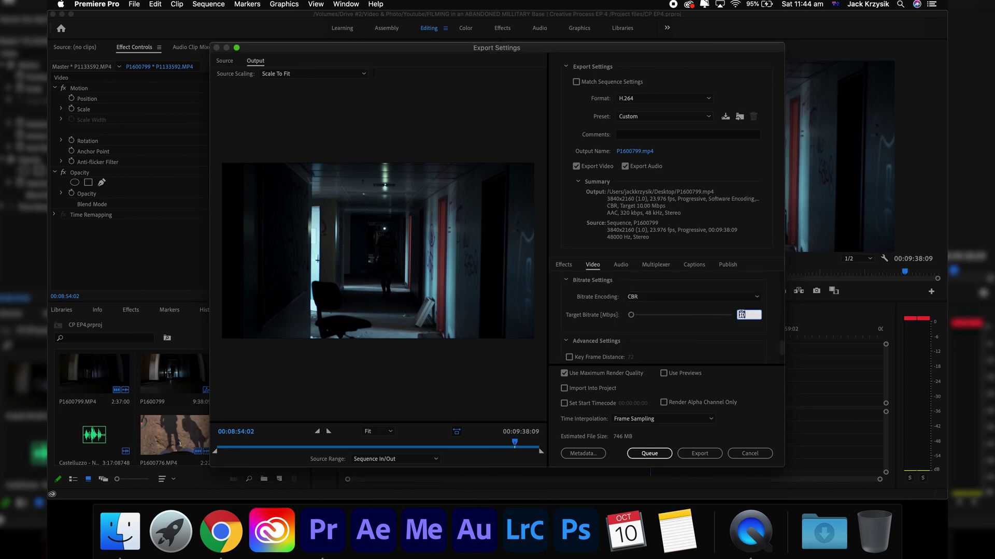
type("100")
key("Return")
scroll(598, 327, "down", 2)
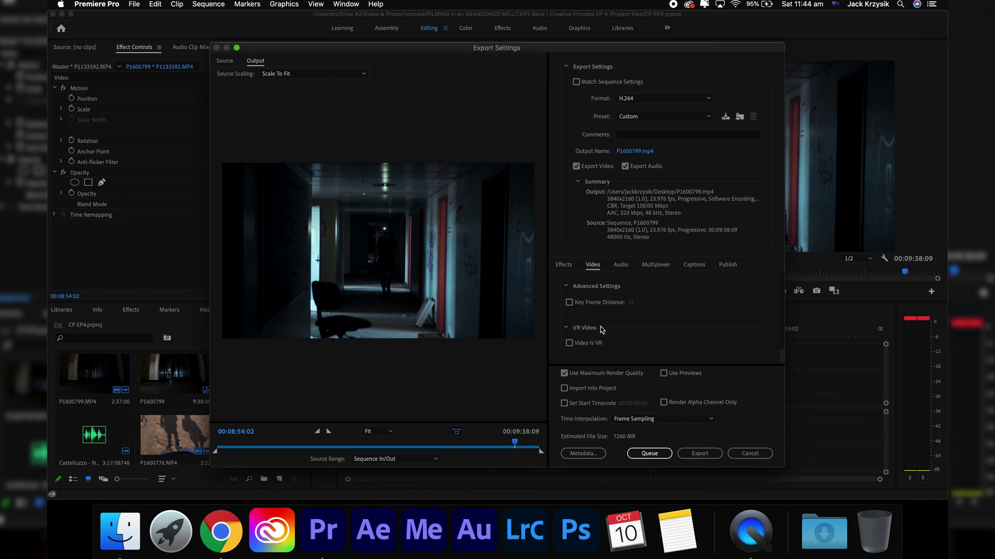
- Name the export file "Creative Process EP 4" and save it to the Desktop as MP4 video
scroll(601, 329, "up", 8)
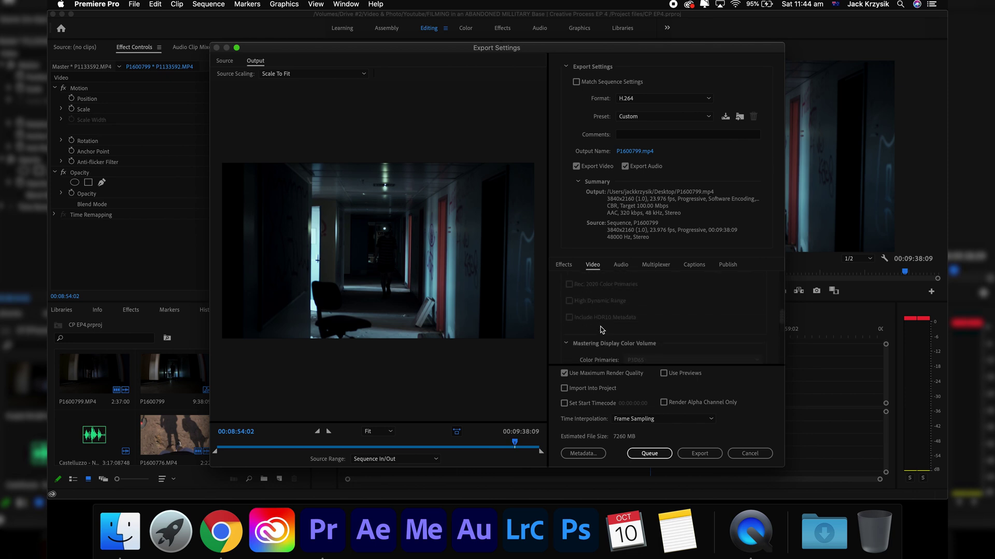
scroll(601, 329, "up", 3)
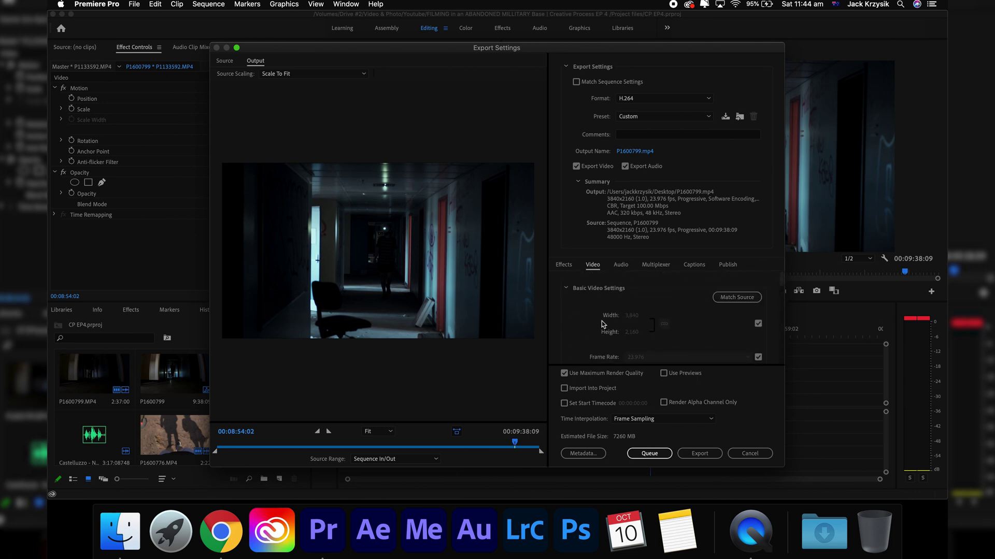
left_click(631, 152)
type("Creative Proce")
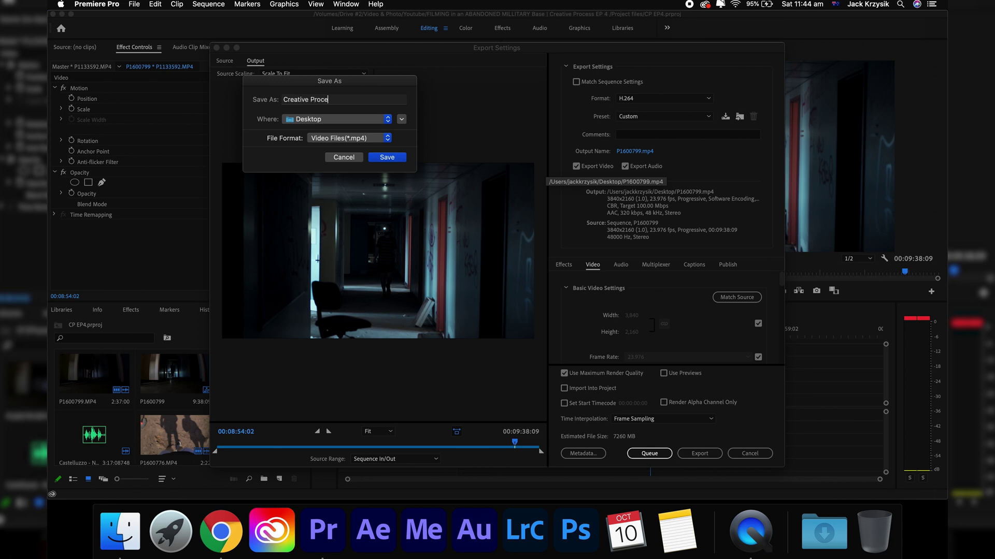
type("ss EP 4")
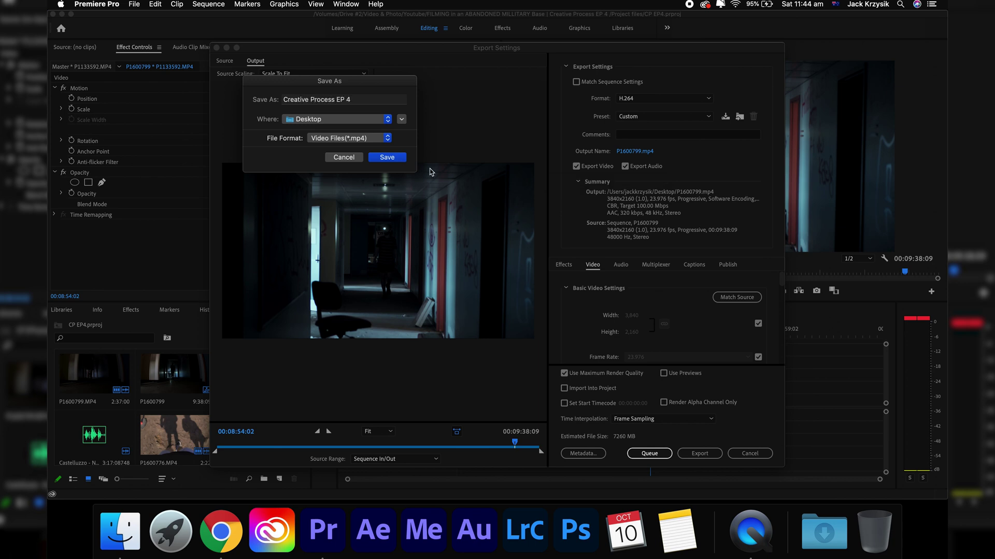
left_click(388, 158)
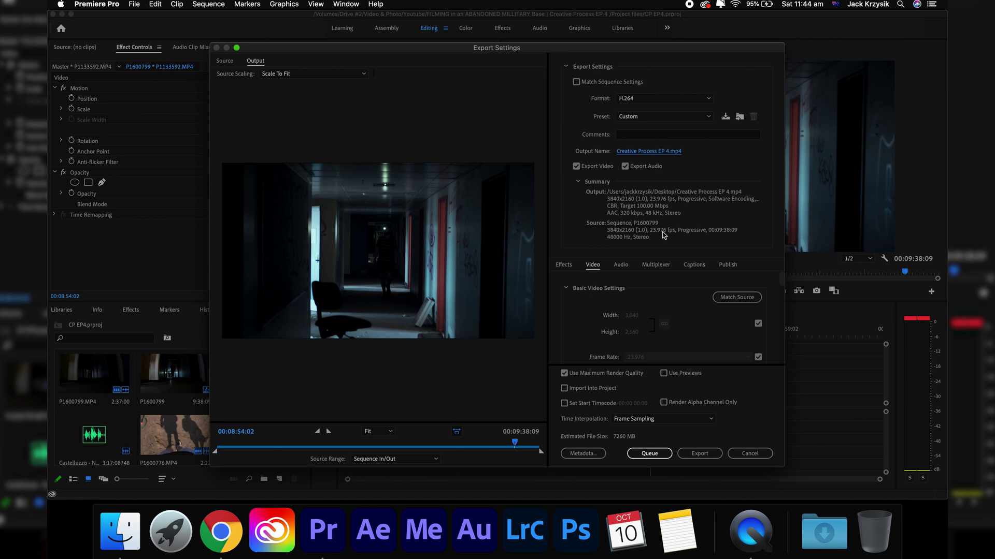
- Enable the Lumetri Look / LUT export effect and load the LUT from the Desktop folder Video & Photo/Video/LUTS/Compensation LUT
left_click(562, 265)
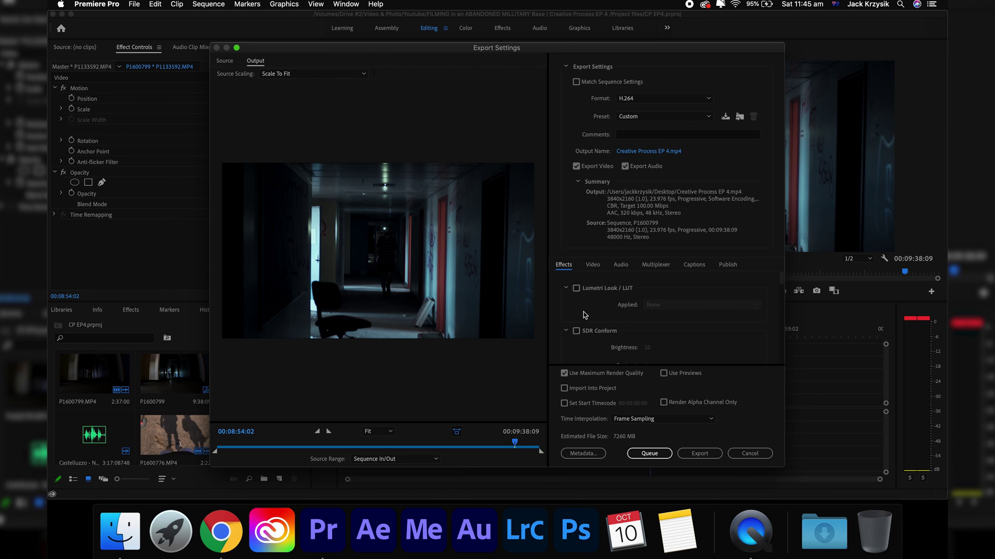
left_click(576, 289)
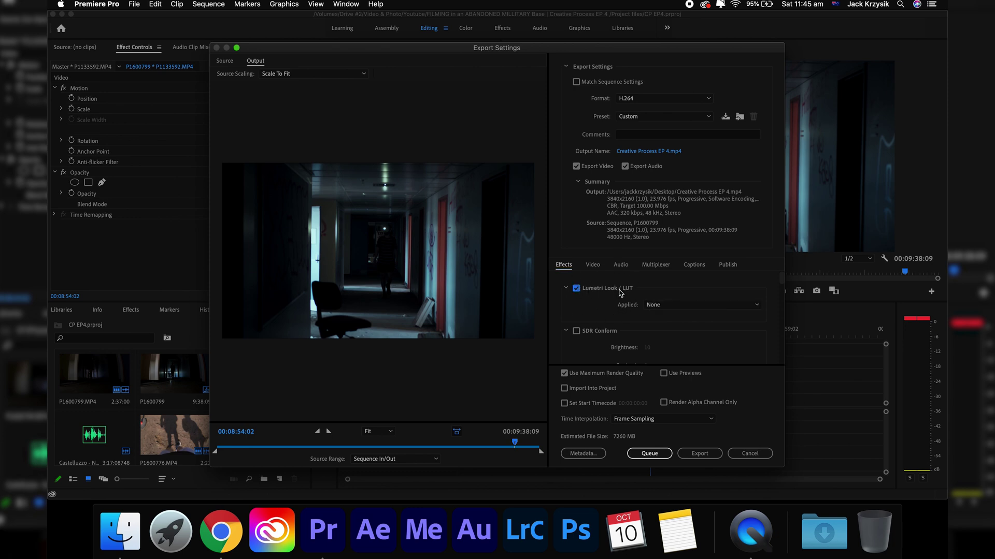
left_click(659, 307)
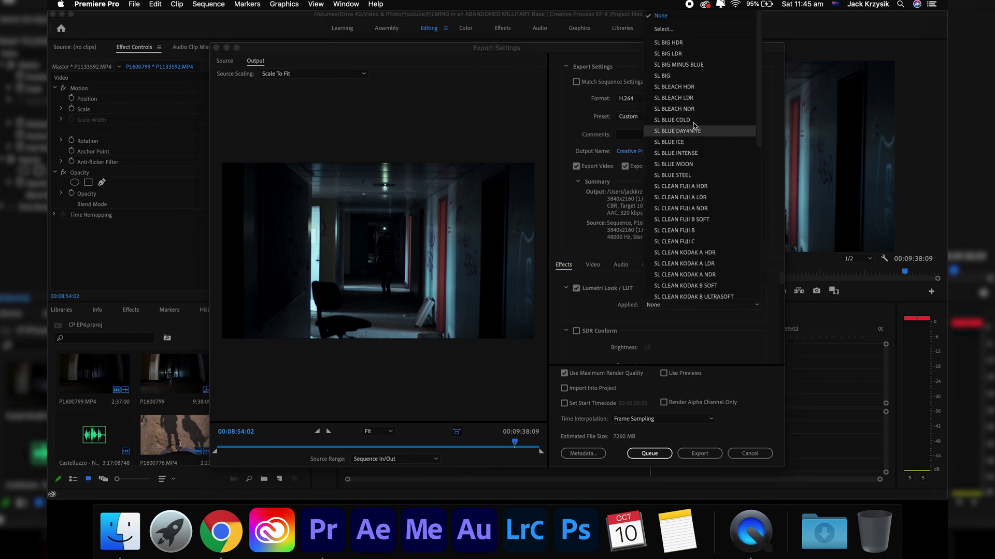
left_click(674, 31)
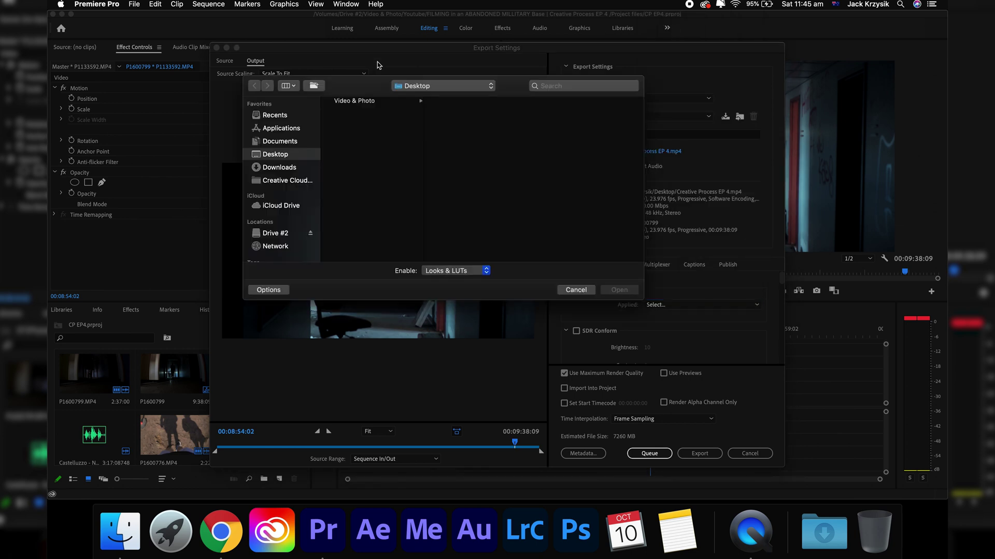
left_click(376, 102)
left_click(448, 110)
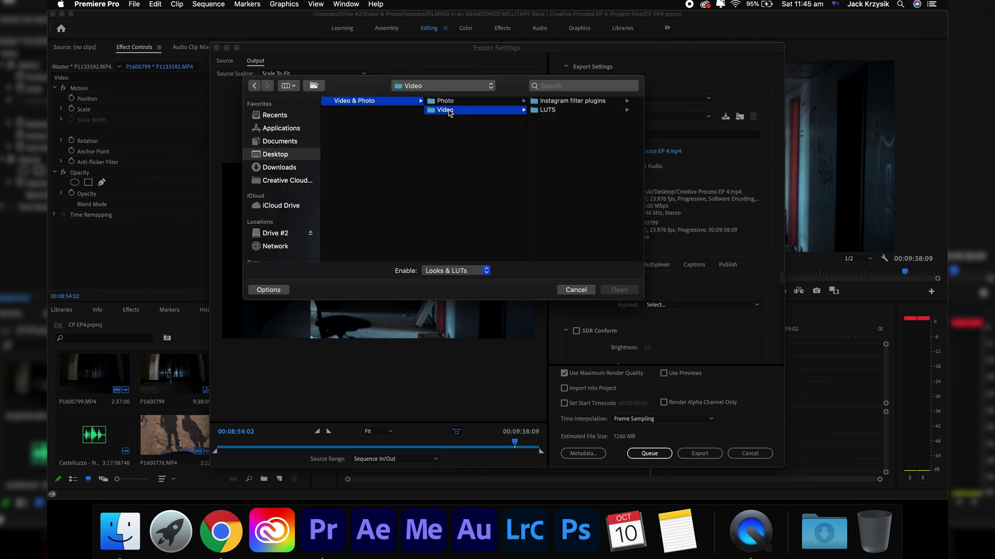
left_click(563, 111)
left_click(580, 101)
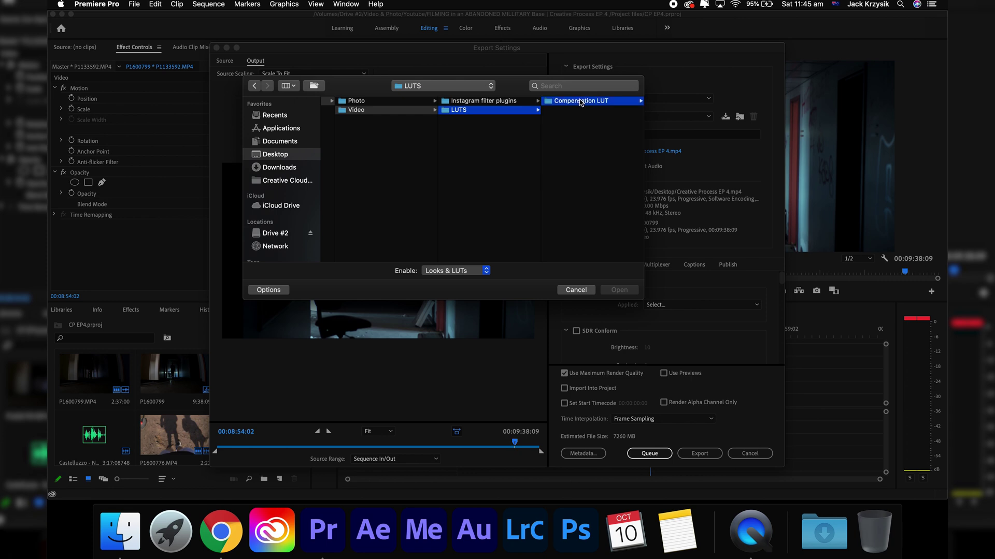
double_click(619, 100)
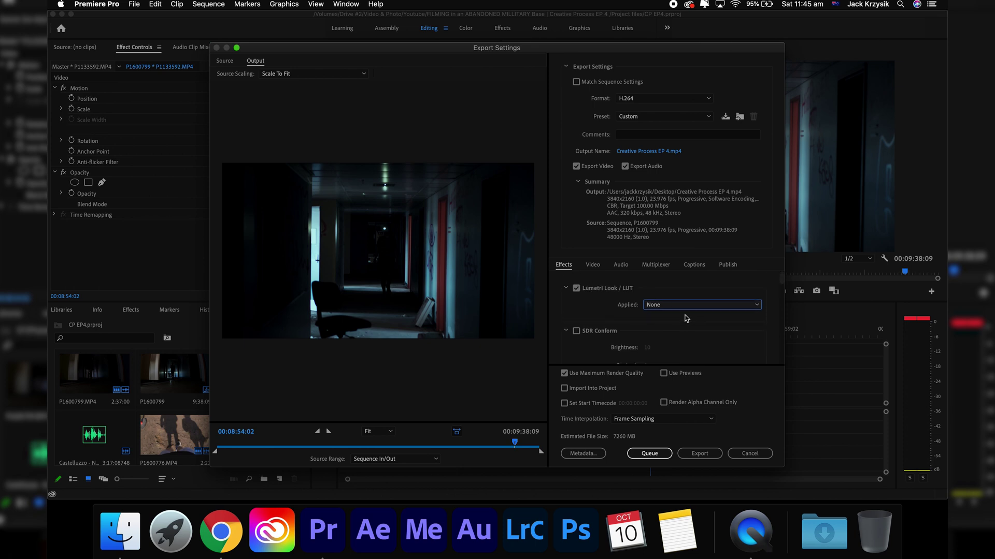
- Compare the export preview with the Lumetri LUT off and on, leave it enabled, and queue the export
left_click(576, 289)
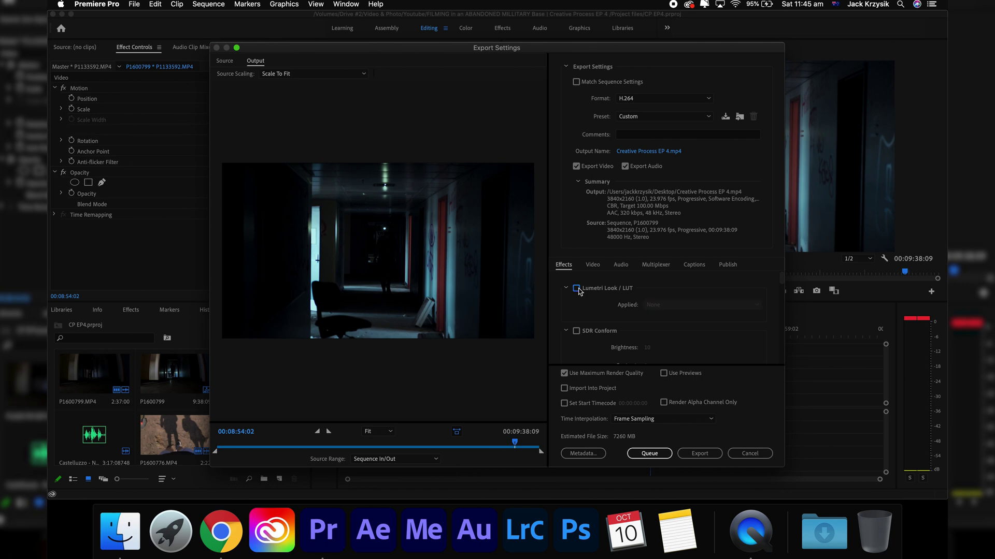
left_click(577, 288)
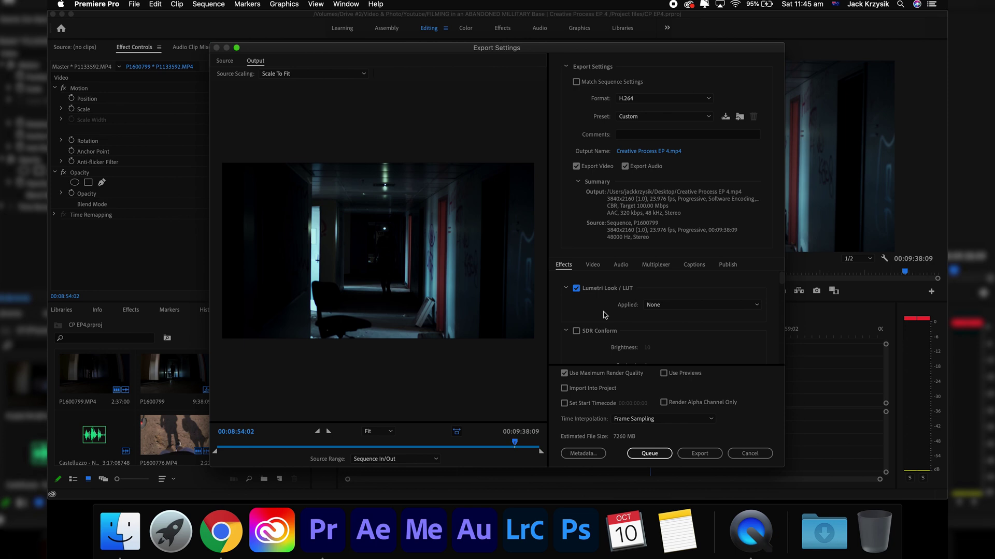
left_click(649, 453)
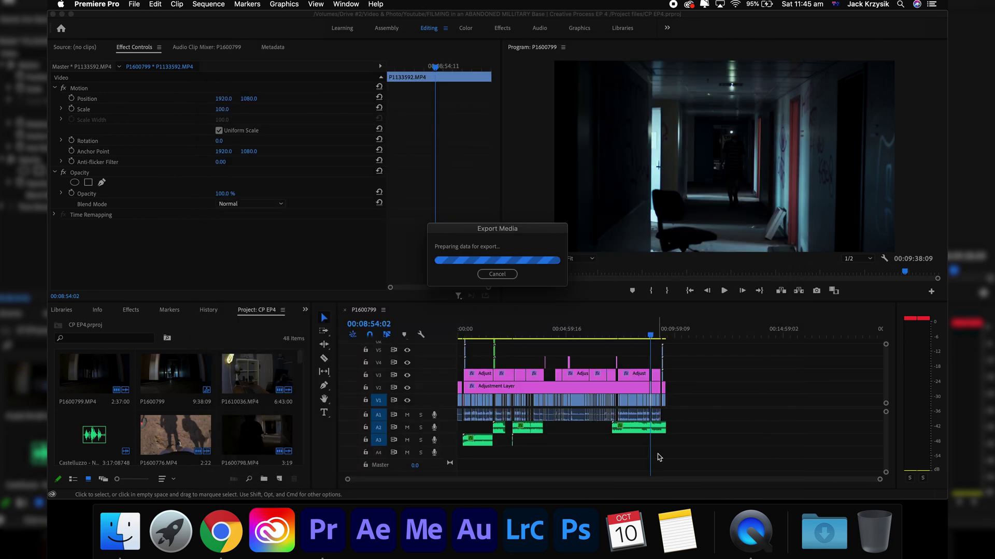